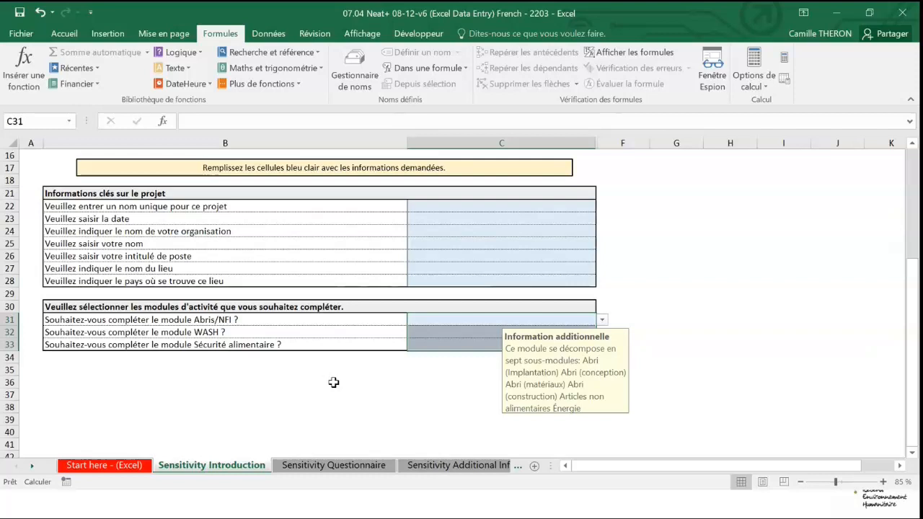
On the Sensitivity Questionnaire sheet, set the assessed area's settlement type to "Communauté d'accueil autonome" and save the workbook
click(330, 471)
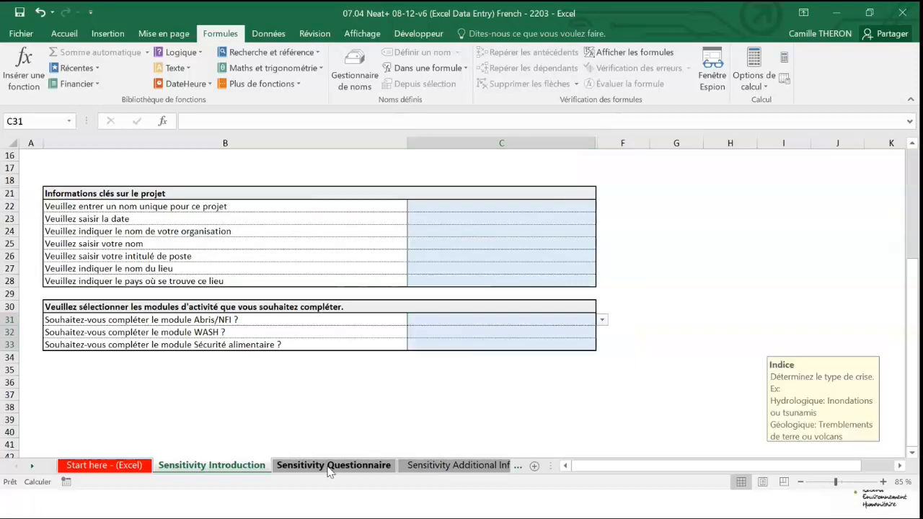
scroll(324, 349, up, 15)
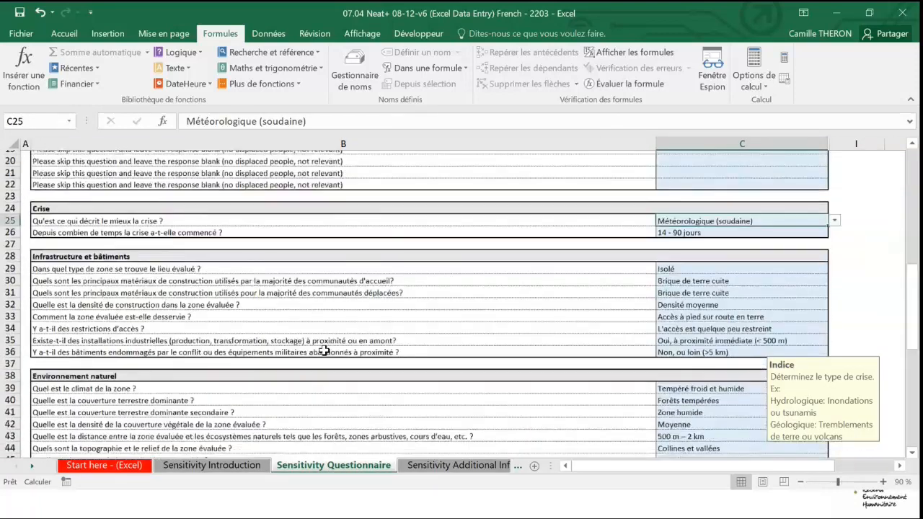
scroll(324, 350, up, 7)
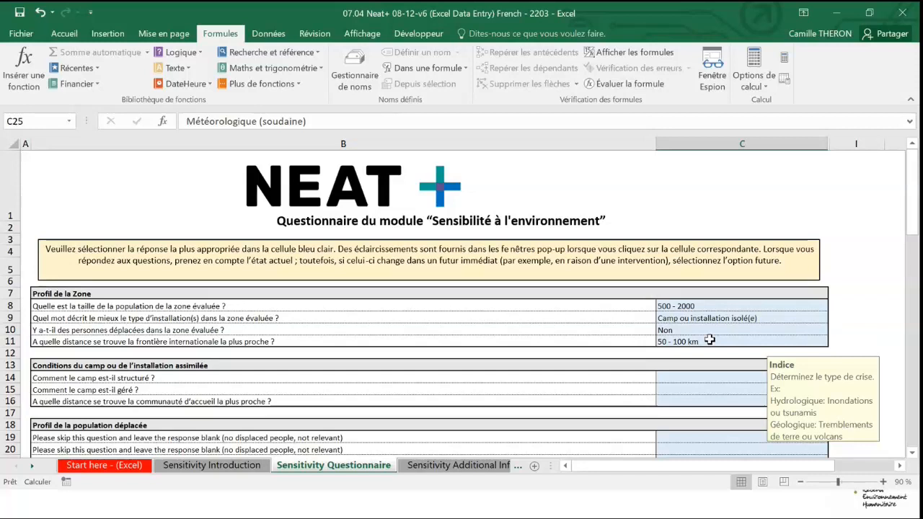
click(701, 318)
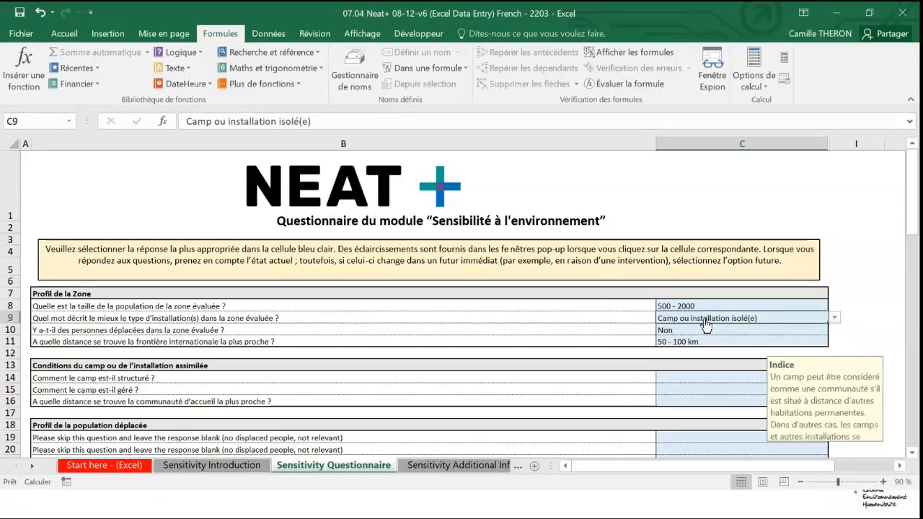
click(834, 318)
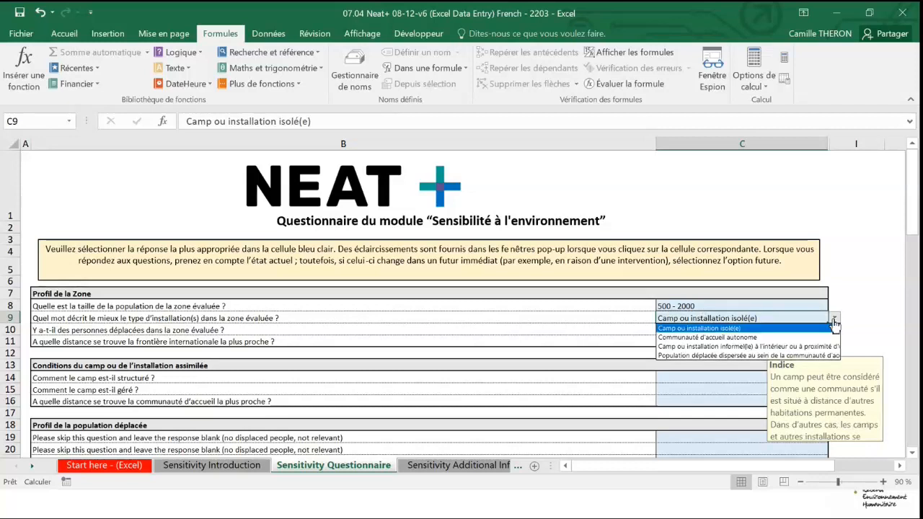
click(746, 336)
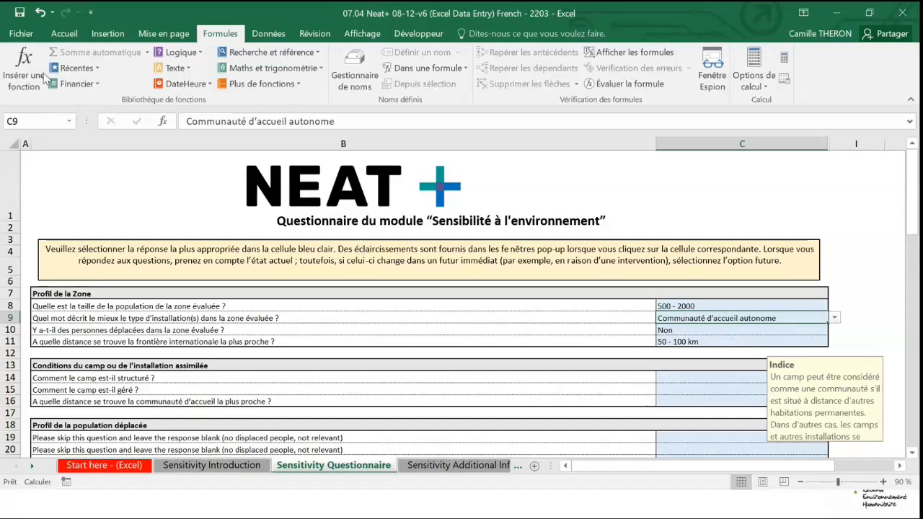
click(20, 15)
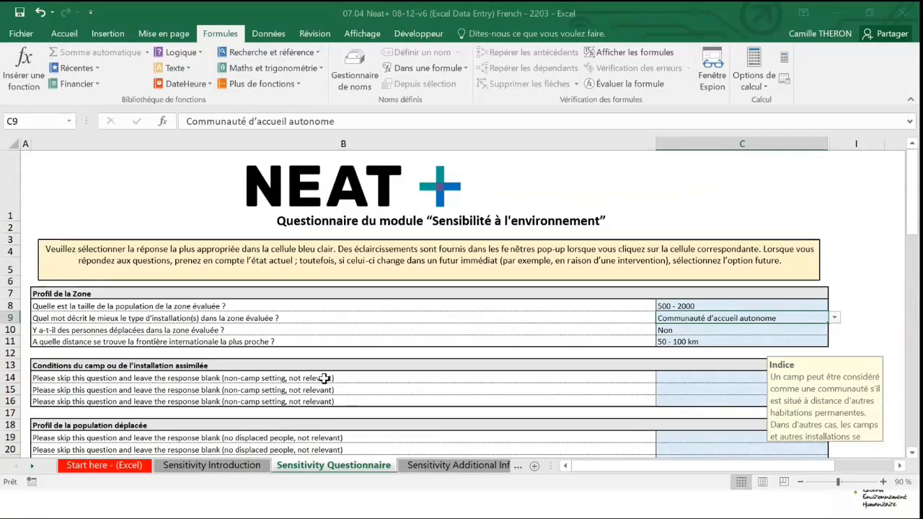
Review the questionnaire's camp, displaced population, crisis, infrastructure and natural environment sections
scroll(415, 401, down, 2)
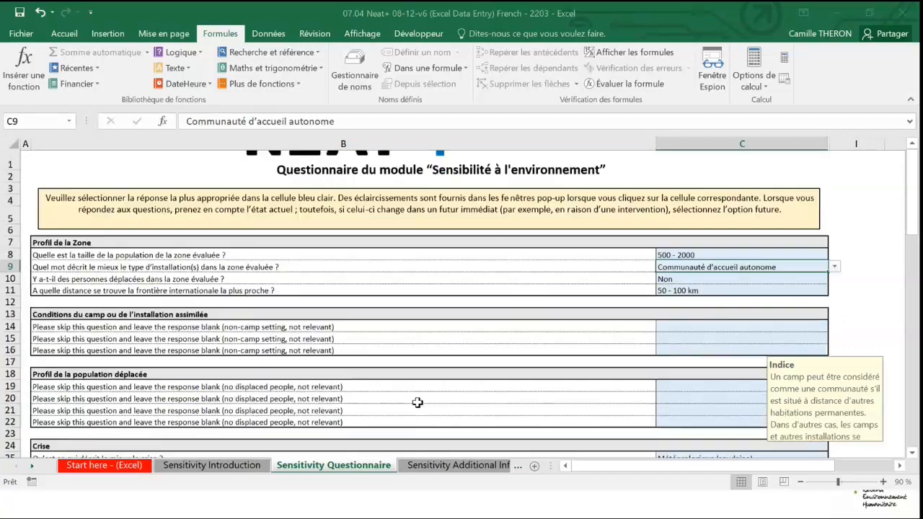
scroll(414, 352, down, 2)
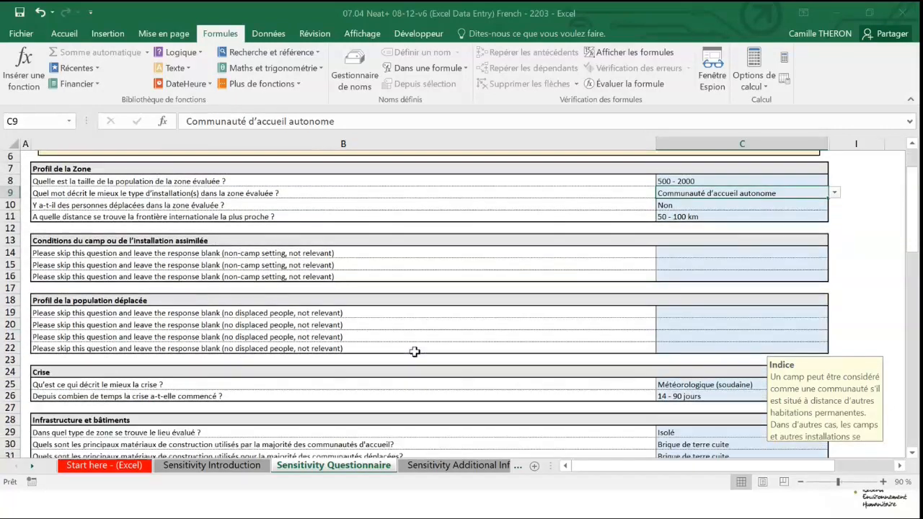
scroll(497, 346, down, 1)
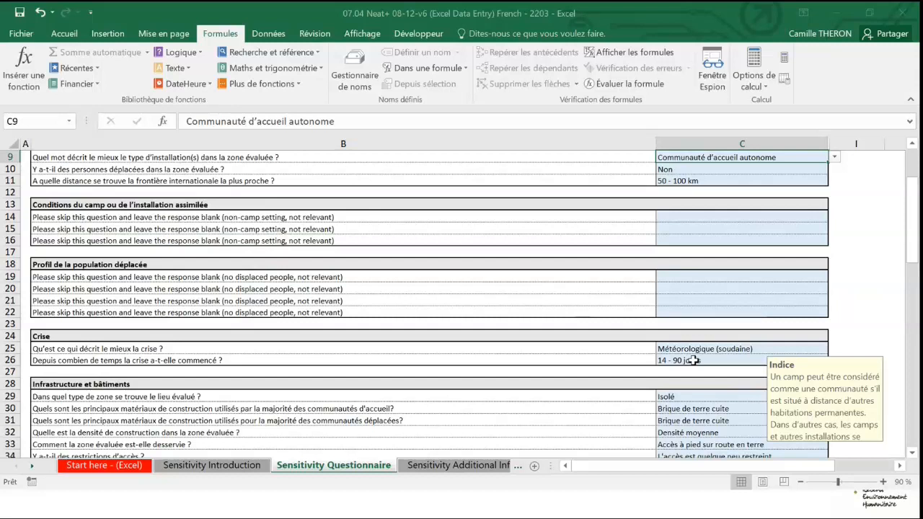
scroll(693, 360, down, 1)
scroll(692, 360, down, 2)
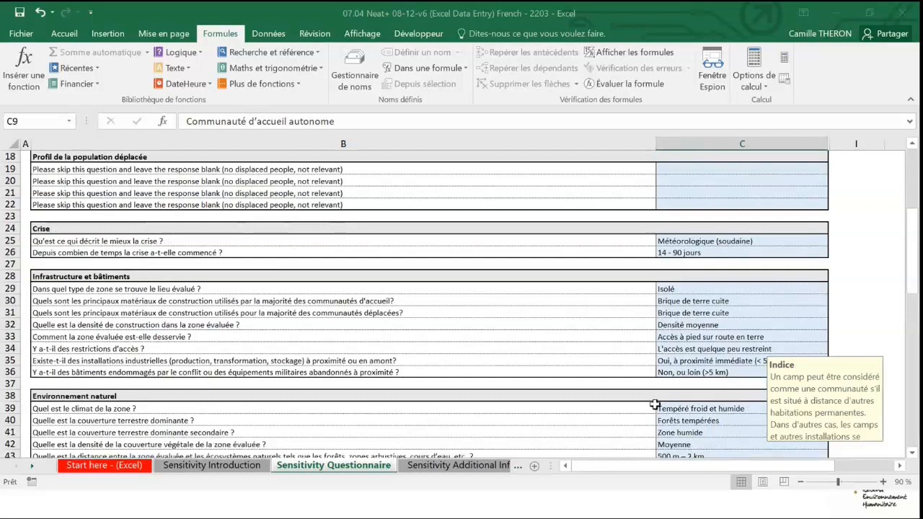
scroll(192, 377, down, 2)
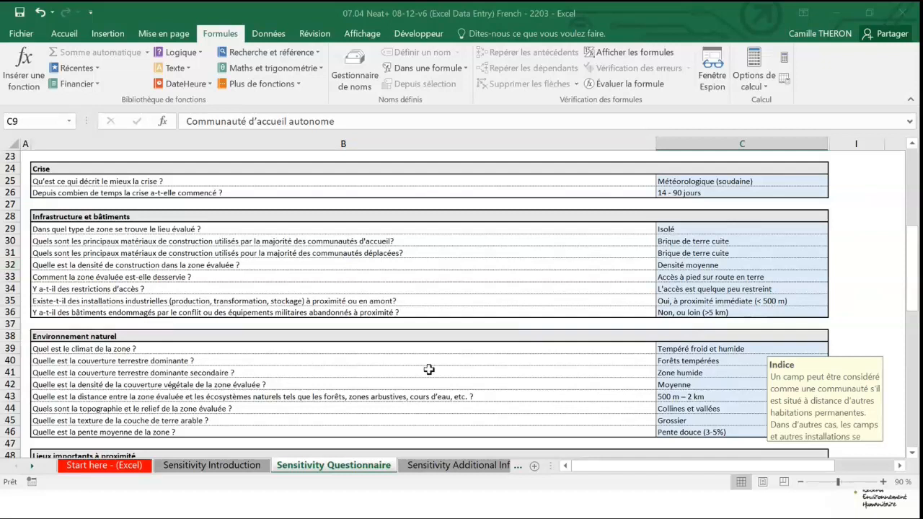
Examine the Sensitivity Additional Info guidance on land cover, soil texture and building density, and return to the questionnaire's natural environment answers
click(462, 466)
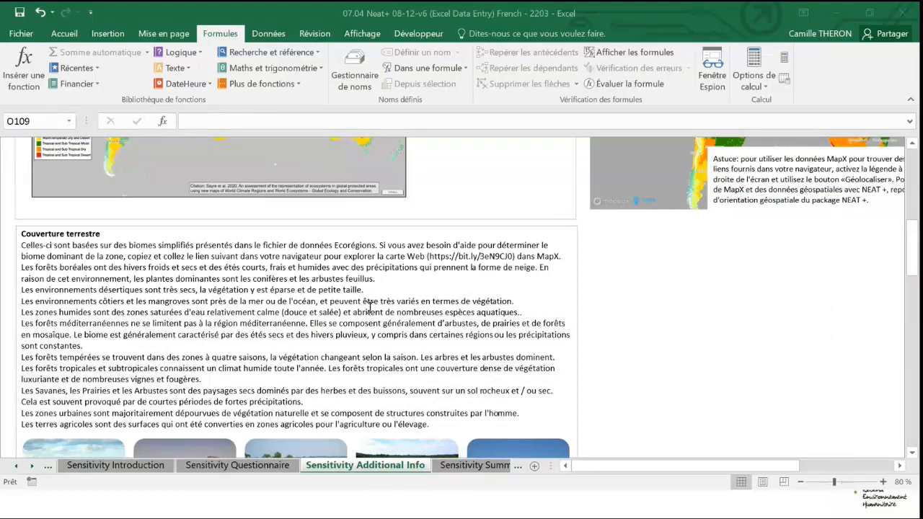
scroll(369, 309, down, 5)
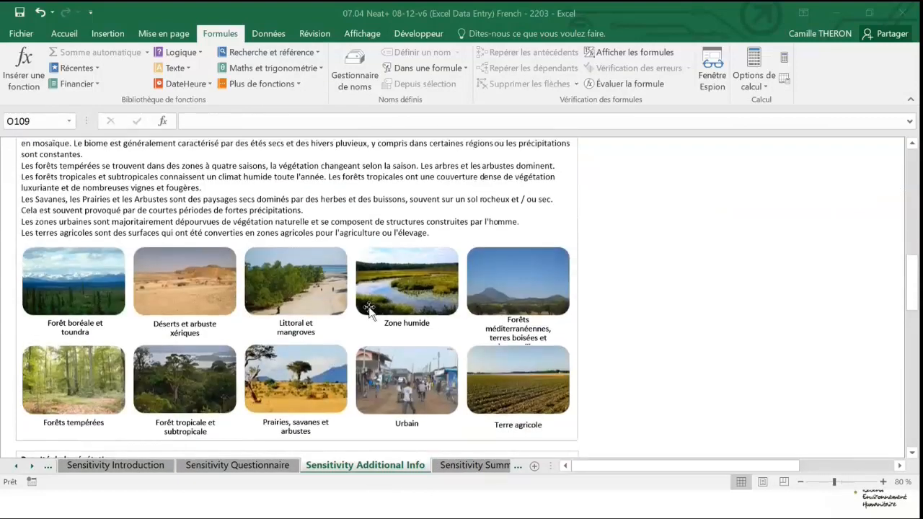
scroll(346, 303, down, 1)
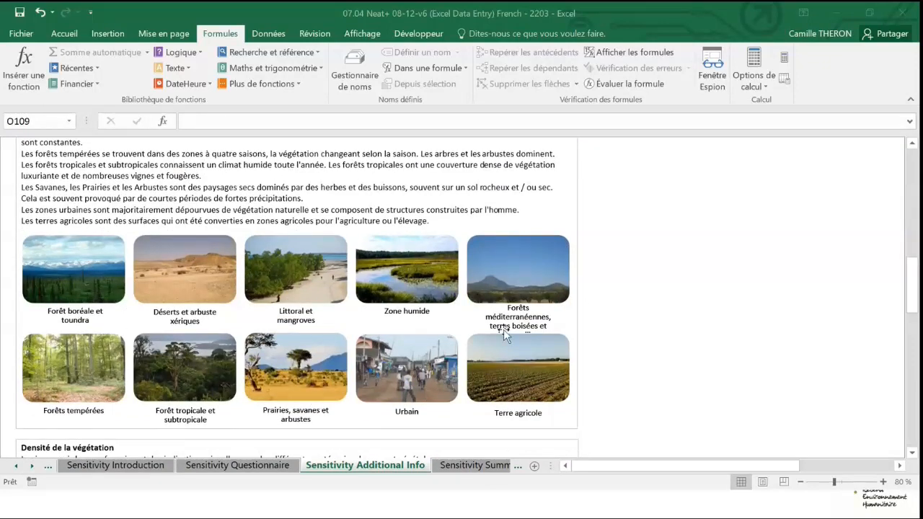
scroll(491, 268, down, 4)
scroll(537, 324, down, 6)
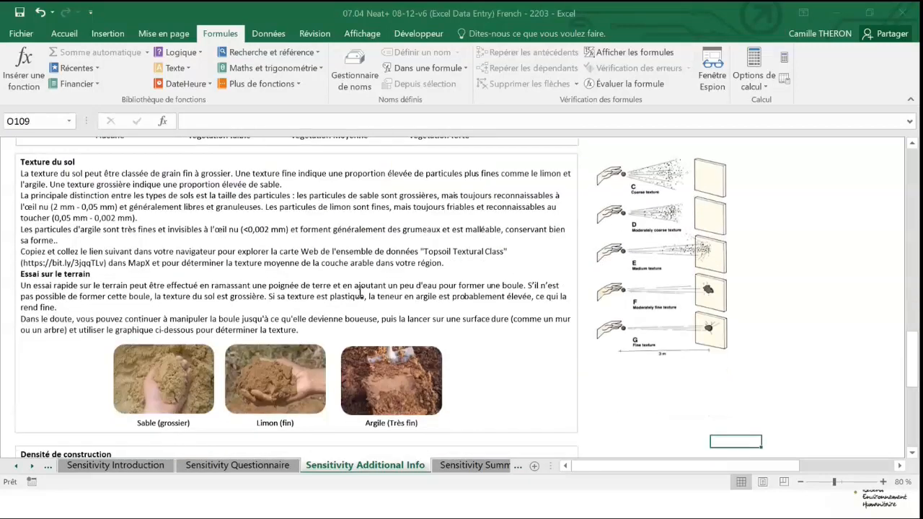
scroll(529, 282, down, 3)
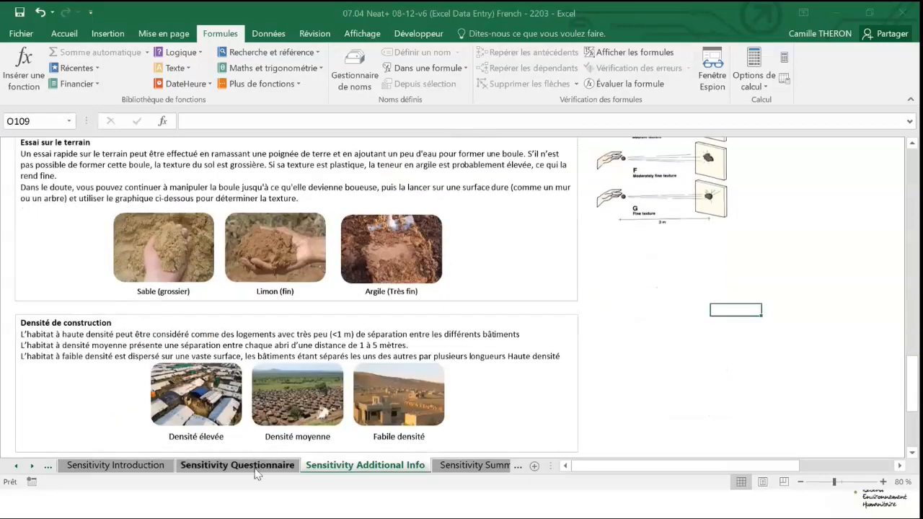
click(256, 466)
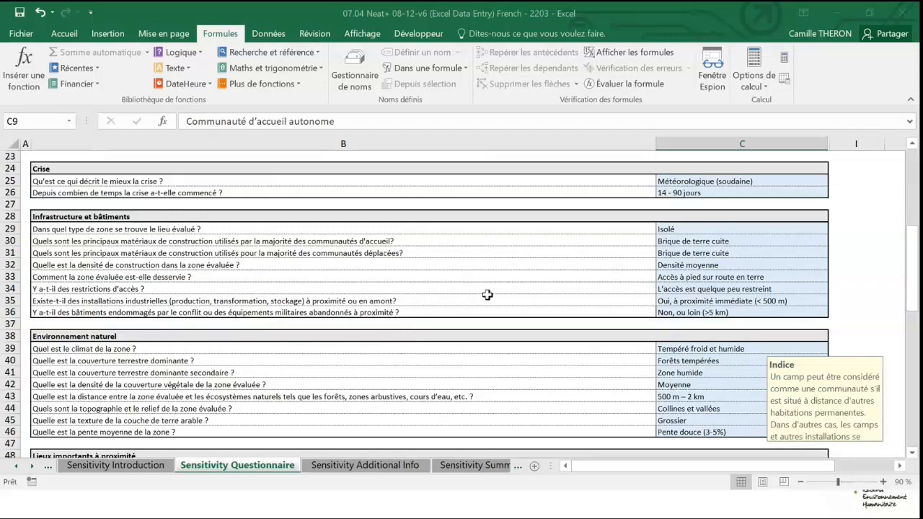
scroll(487, 294, down, 3)
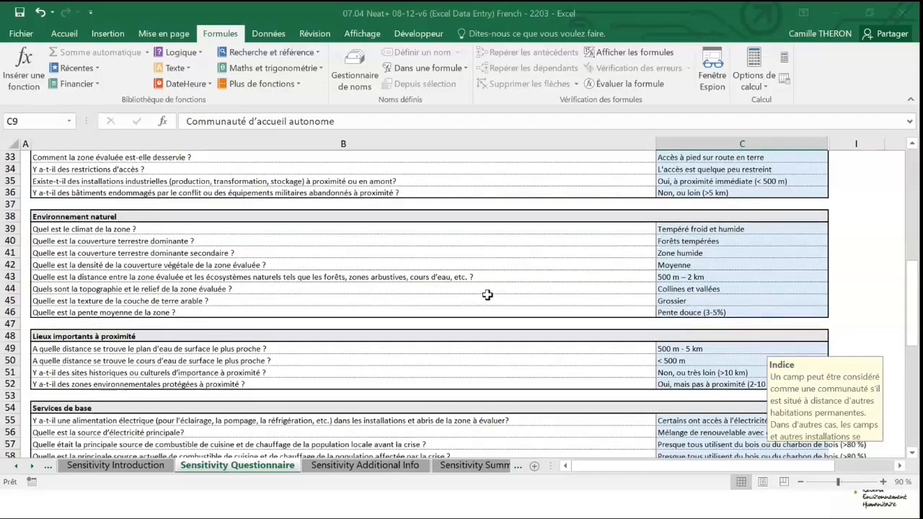
Examine the Sensitivity Summary sheet's ranked environmental concerns and the mitigation advice for the affected community
click(472, 467)
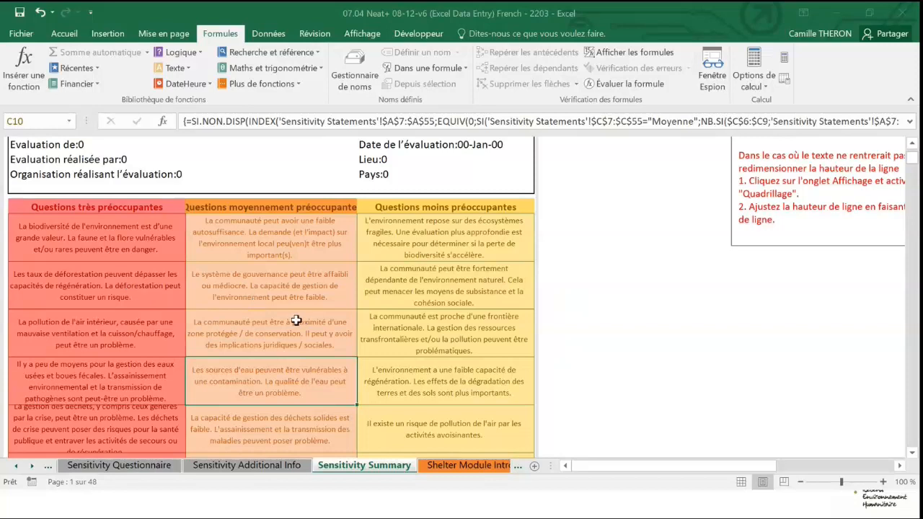
scroll(297, 321, down, 10)
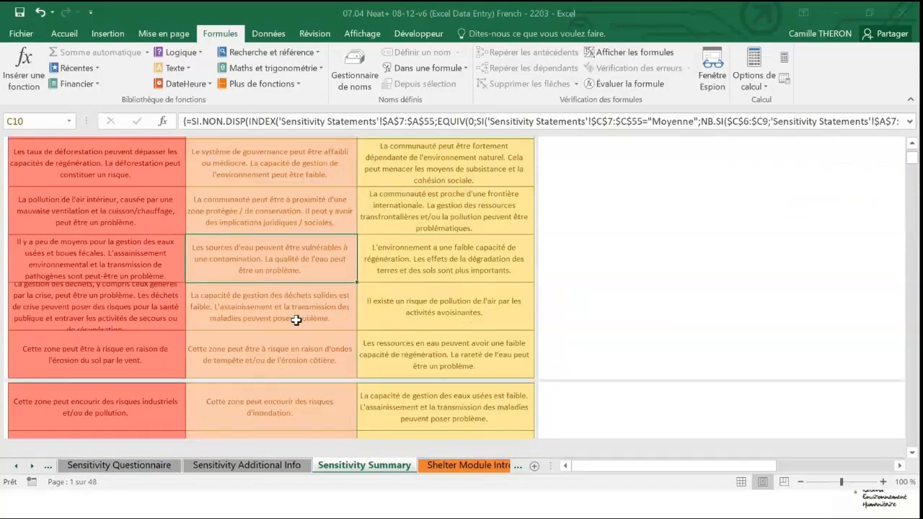
scroll(296, 320, up, 5)
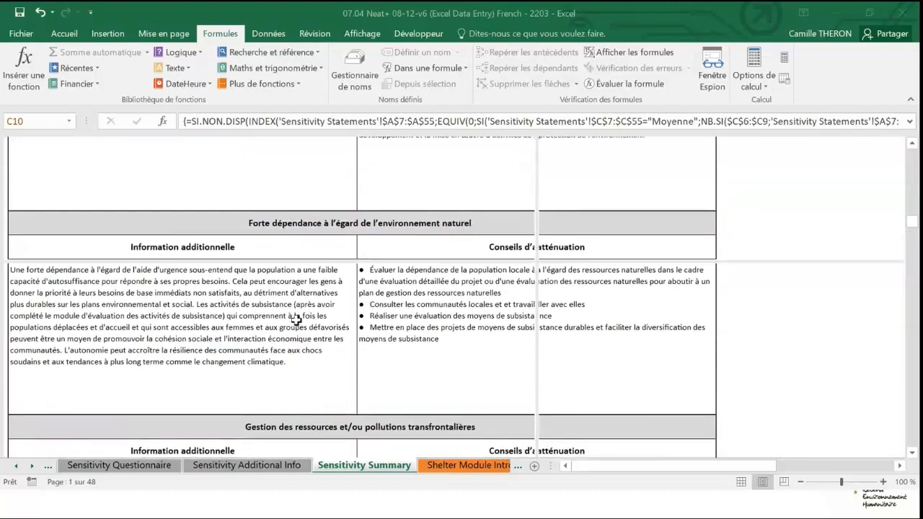
scroll(296, 320, up, 5)
scroll(296, 320, down, 3)
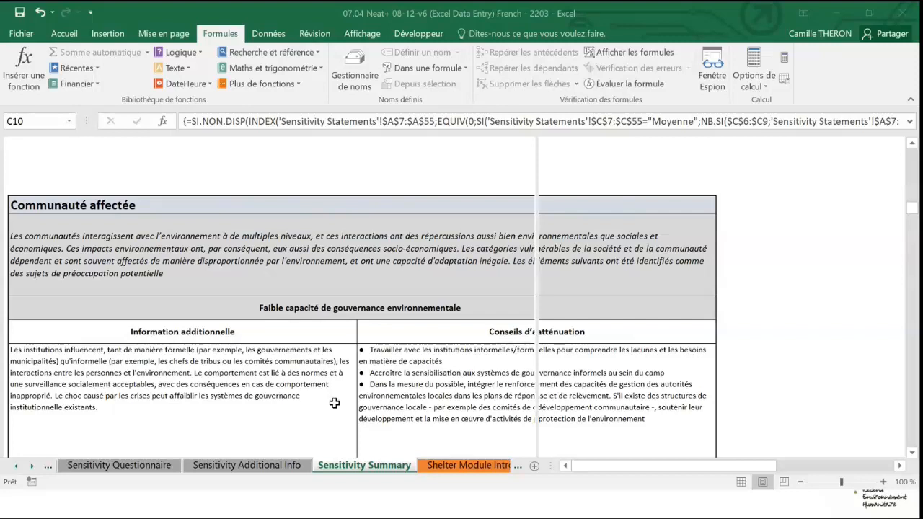
scroll(334, 403, down, 2)
click(512, 325)
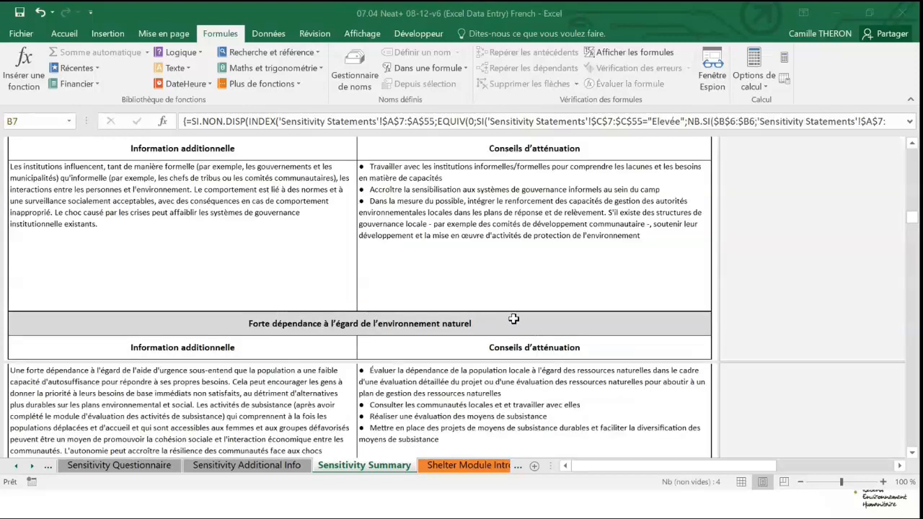
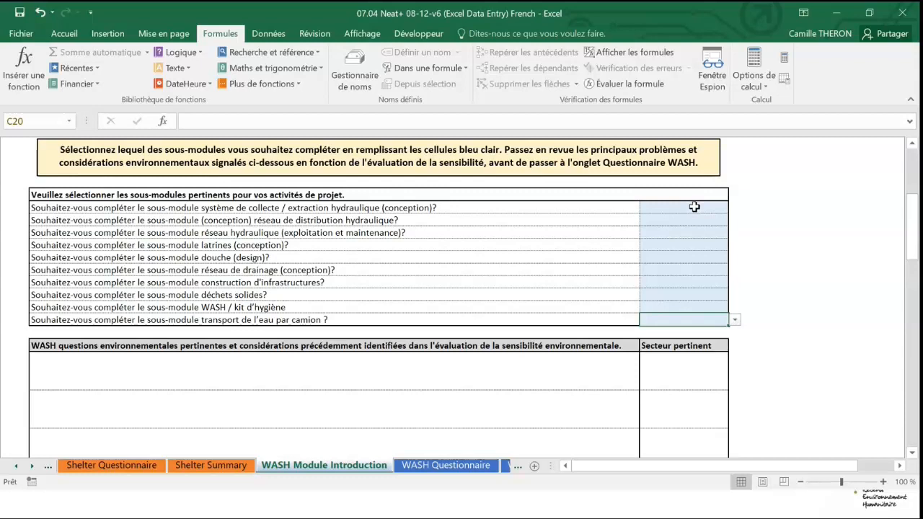
On the WASH Module Introduction sheet, answer "Oui" for the first six sub-modules, from water extraction through drainage network design
click(696, 207)
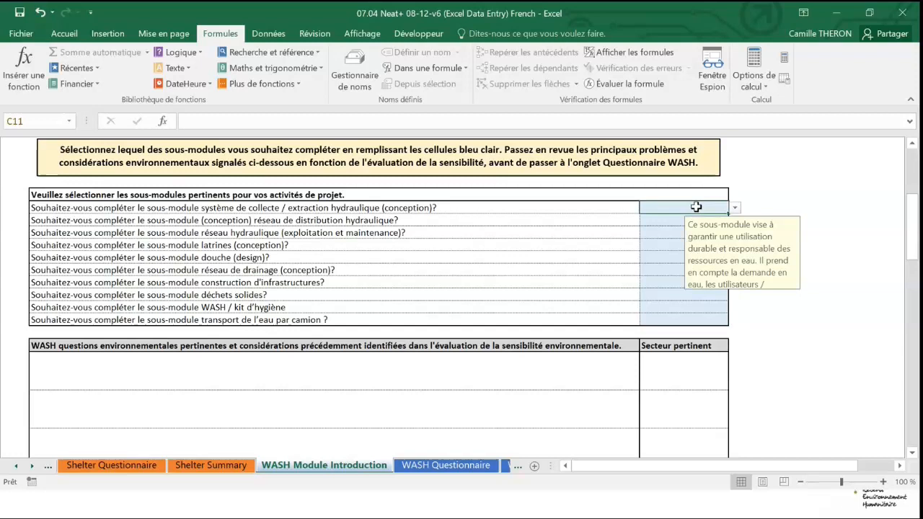
click(735, 208)
click(705, 220)
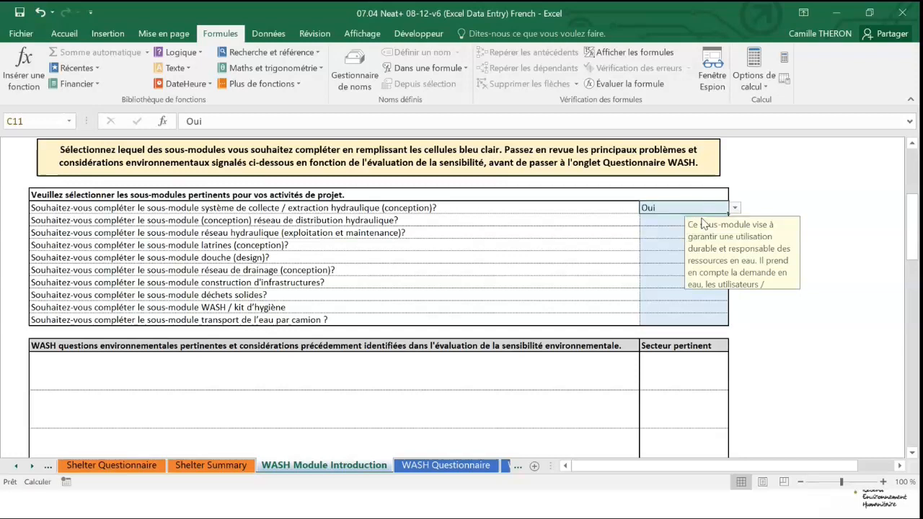
key(ctrl+c)
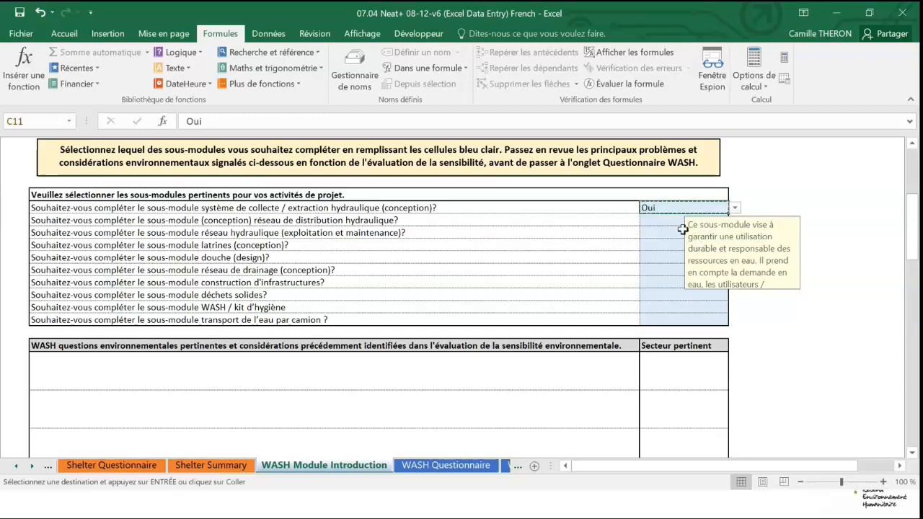
drag(682, 208, 682, 268)
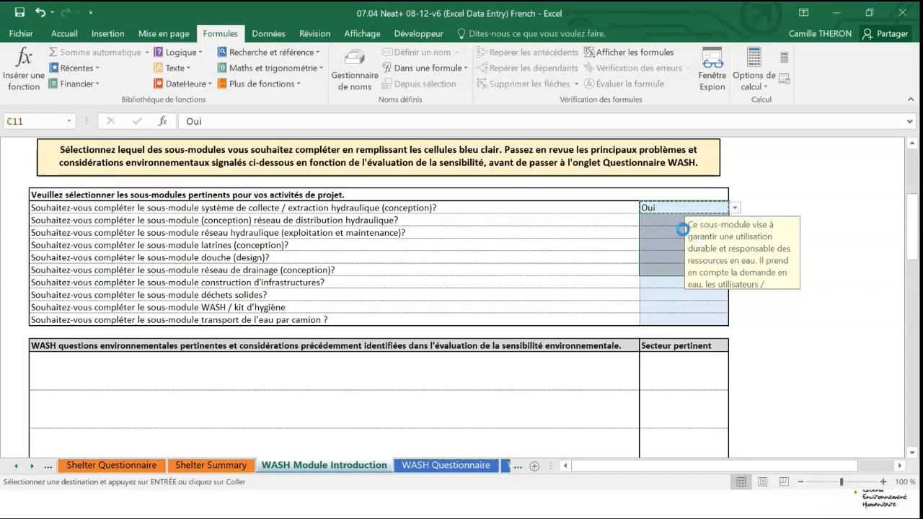
key(ctrl+v)
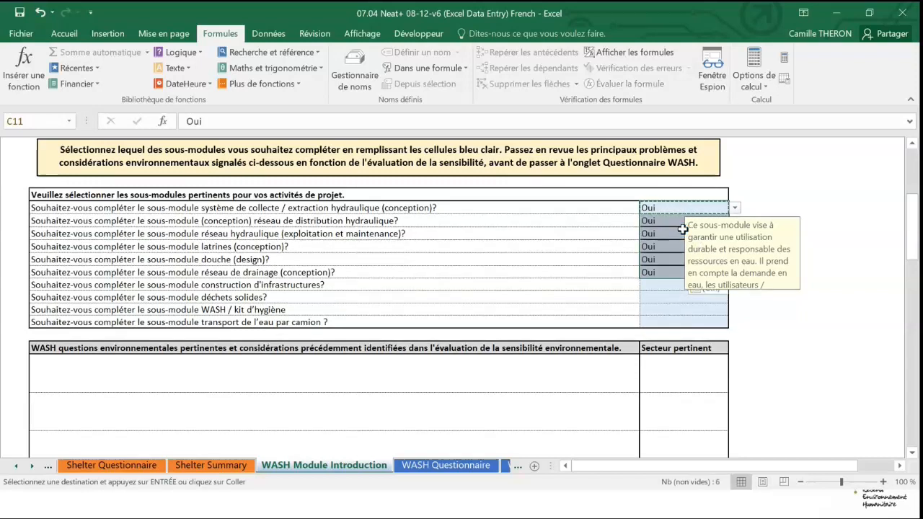
Answer "Non" for the infrastructure construction, solid waste, WASH / hygiene kit and water trucking sub-modules
click(670, 286)
text(non)
key(Return)
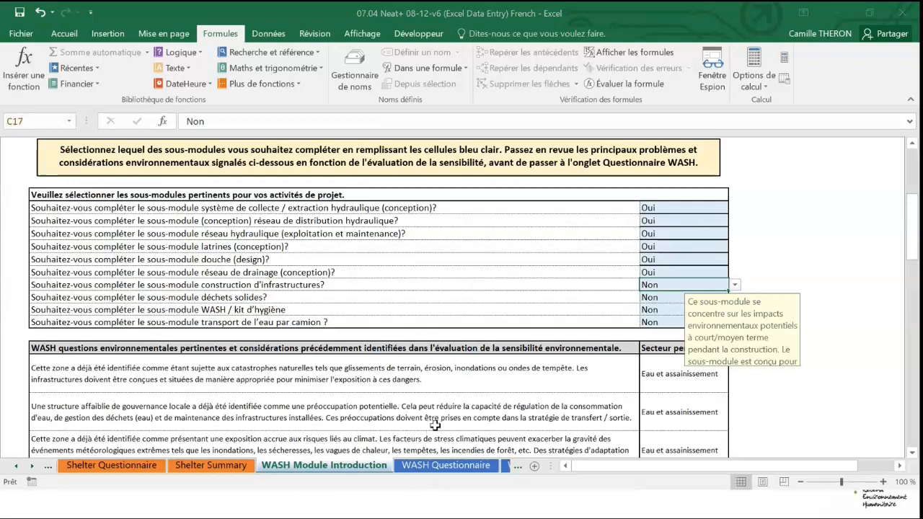
Review the WASH environmental issues and their relevant sectors identified by the sensitivity assessment, and open the WASH Questionnaire sheet
scroll(443, 364, down, 2)
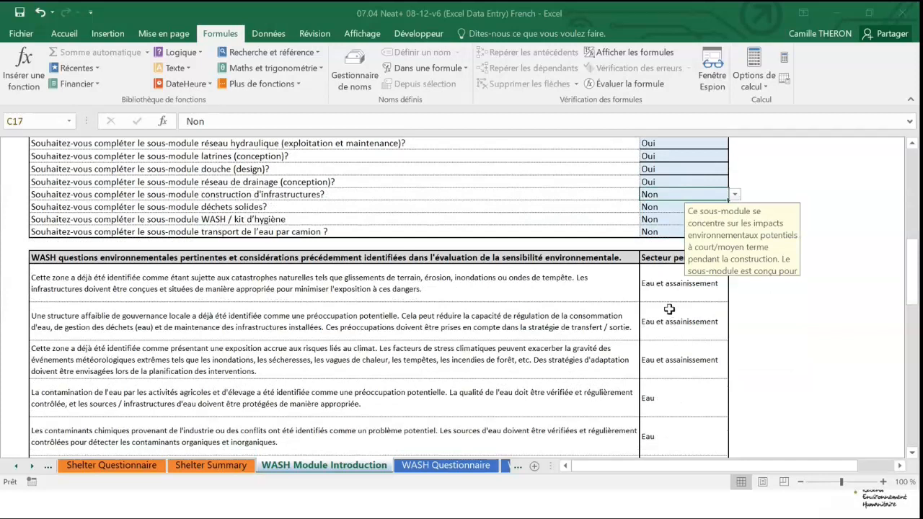
click(685, 158)
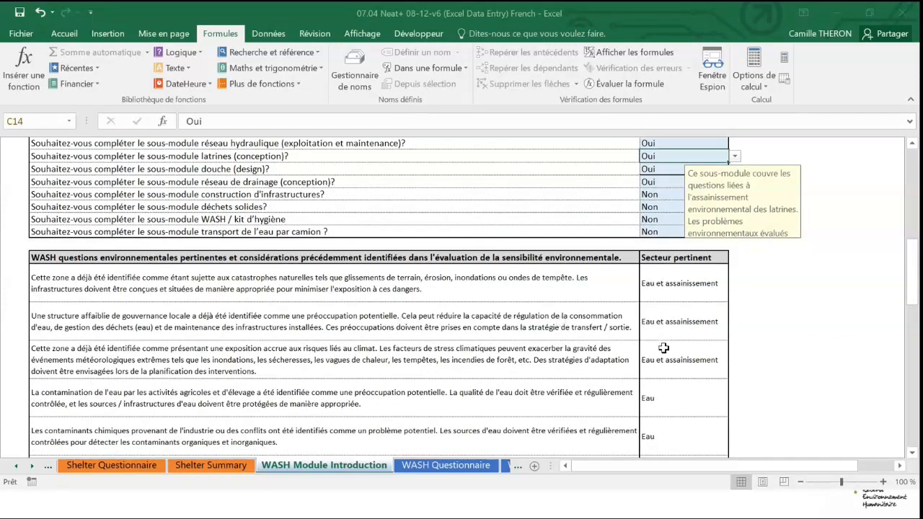
scroll(667, 349, down, 1)
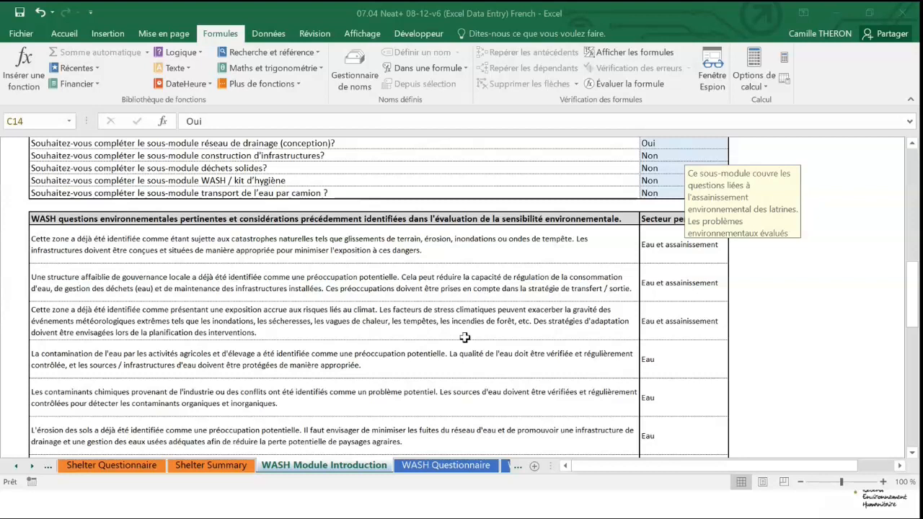
click(445, 469)
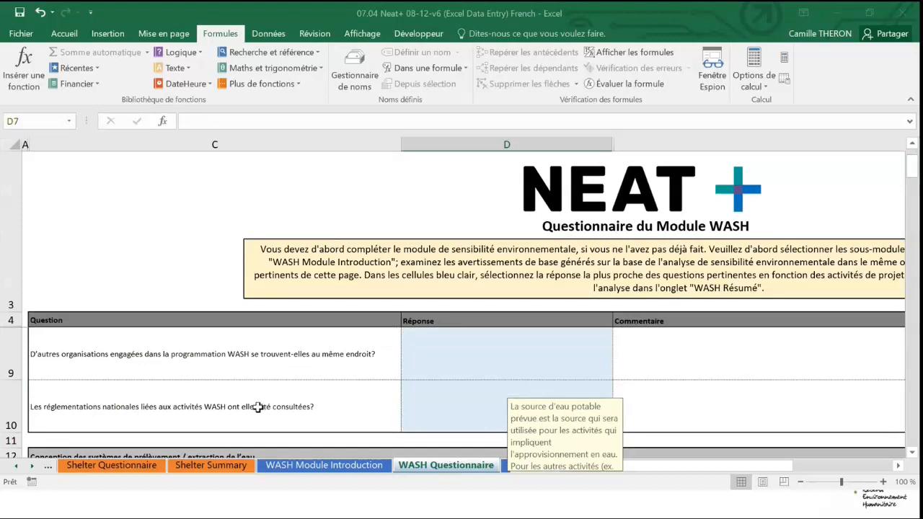
Look through the water extraction questions in the WASH Questionnaire, and open the FS Questionnaire to view its food security questions
scroll(212, 334, down, 2)
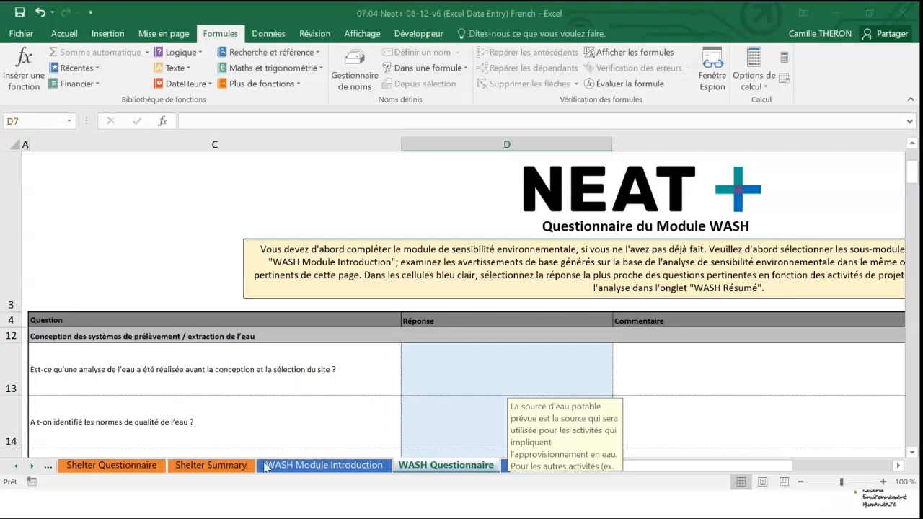
scroll(259, 467, down, 4)
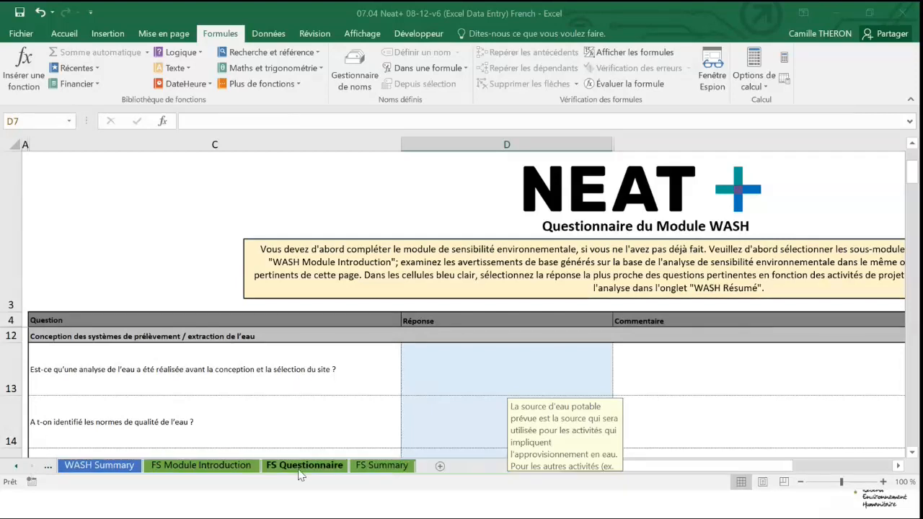
click(307, 466)
scroll(312, 377, down, 3)
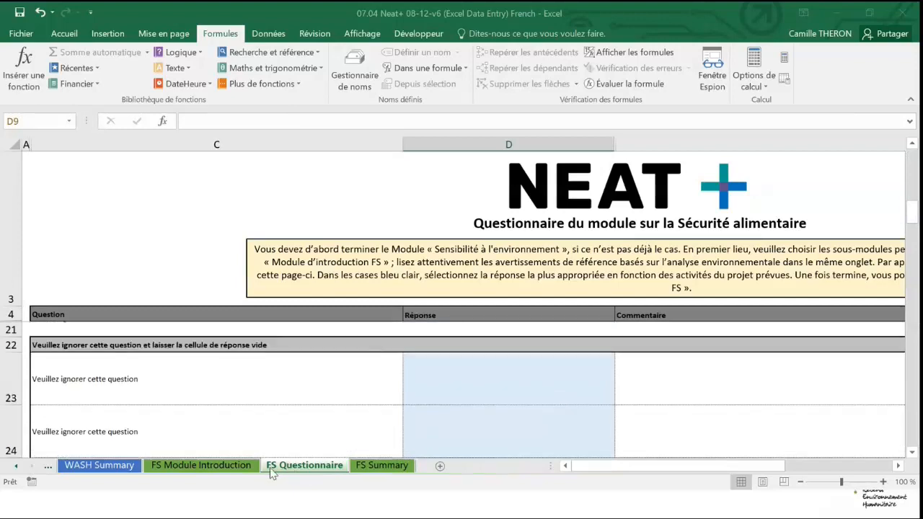
scroll(288, 387, up, 3)
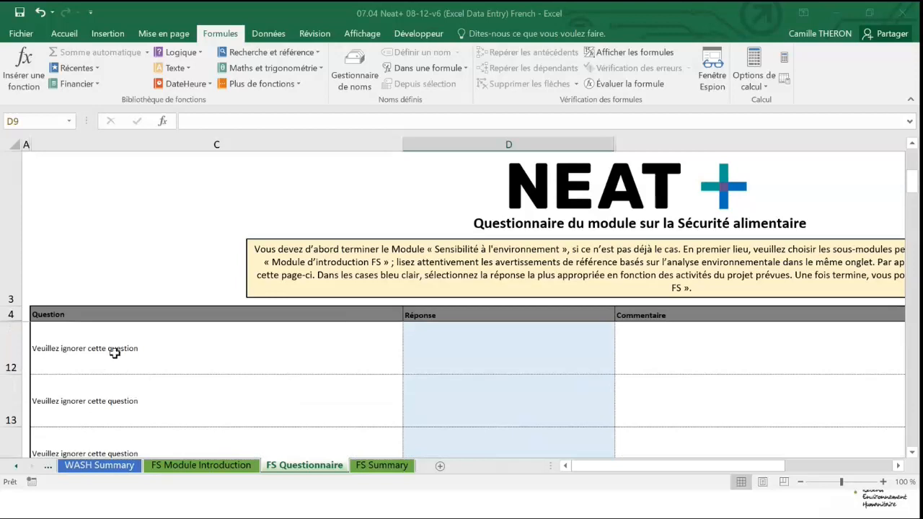
Go back to the Shelter Module Introduction sheet to view its sub-module answers and previously identified environmental issues
click(17, 467)
click(17, 468)
click(18, 467)
click(18, 467)
click(17, 468)
click(17, 467)
click(235, 468)
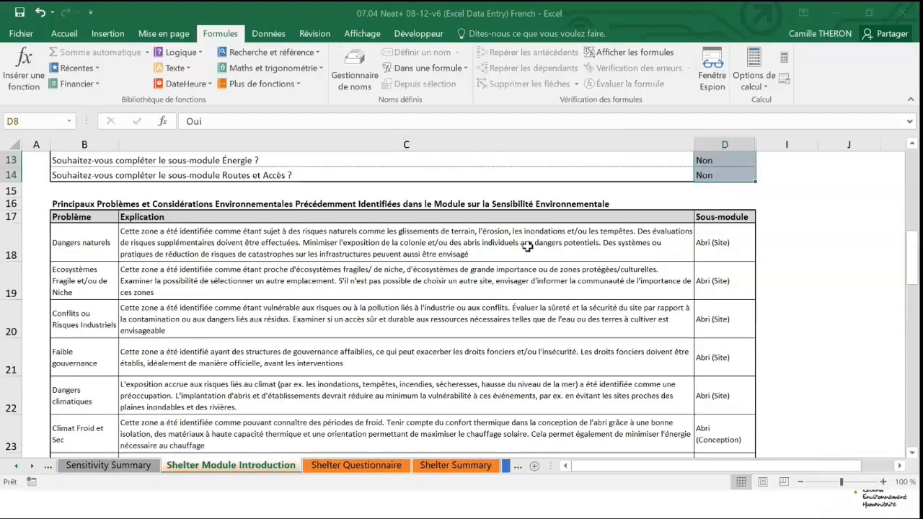
Open the Shelter Questionnaire sheet and review its completed answers and comments, from the general questions through siting to shelter design
key(ctrl+Page_Down)
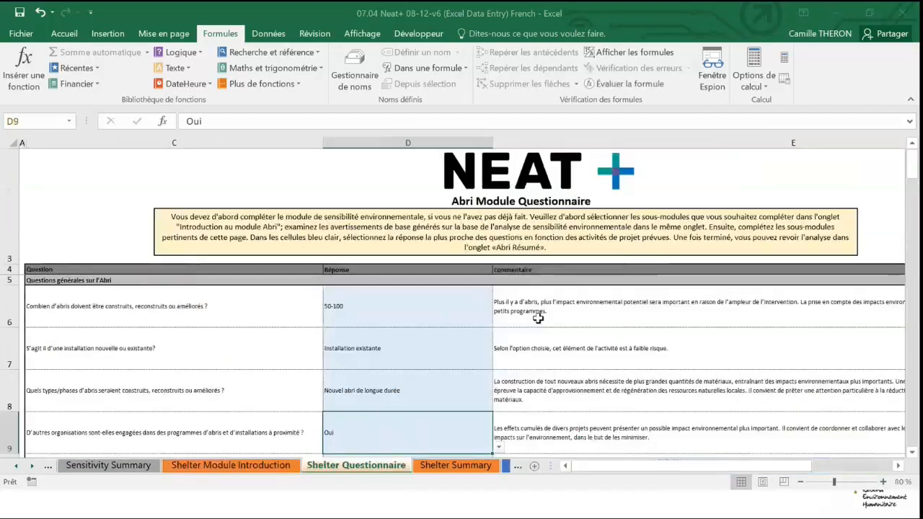
scroll(424, 316, down, 1)
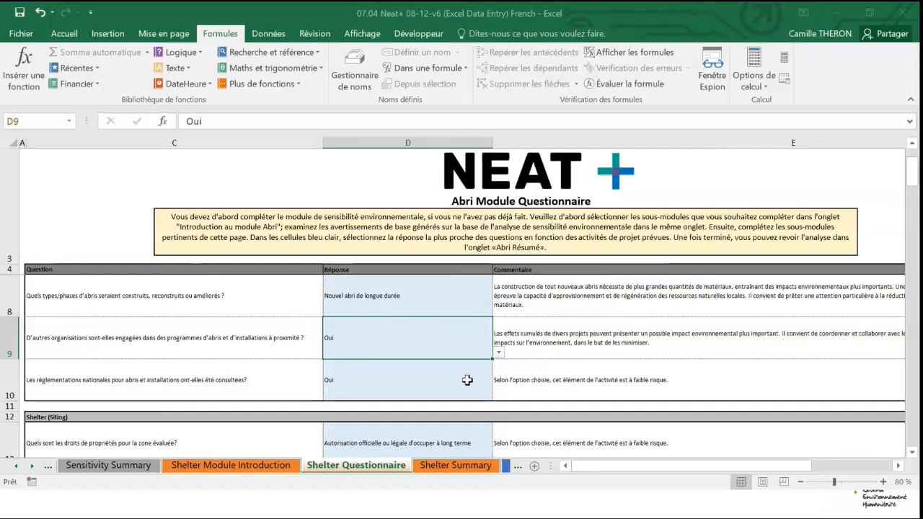
scroll(468, 375, down, 1)
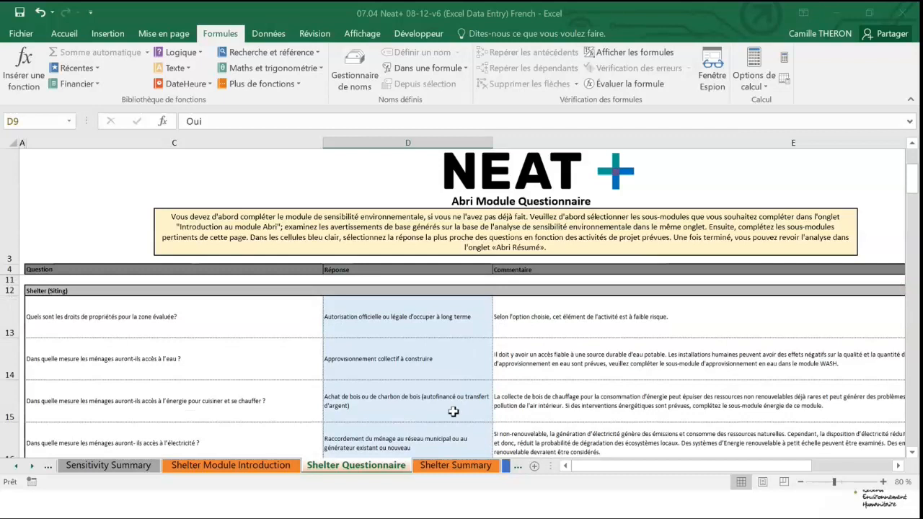
scroll(439, 401, down, 4)
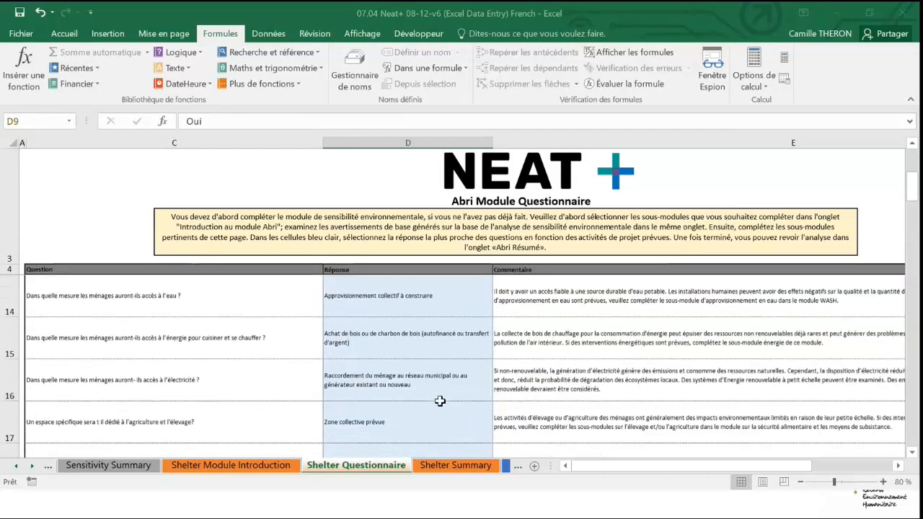
scroll(439, 401, down, 5)
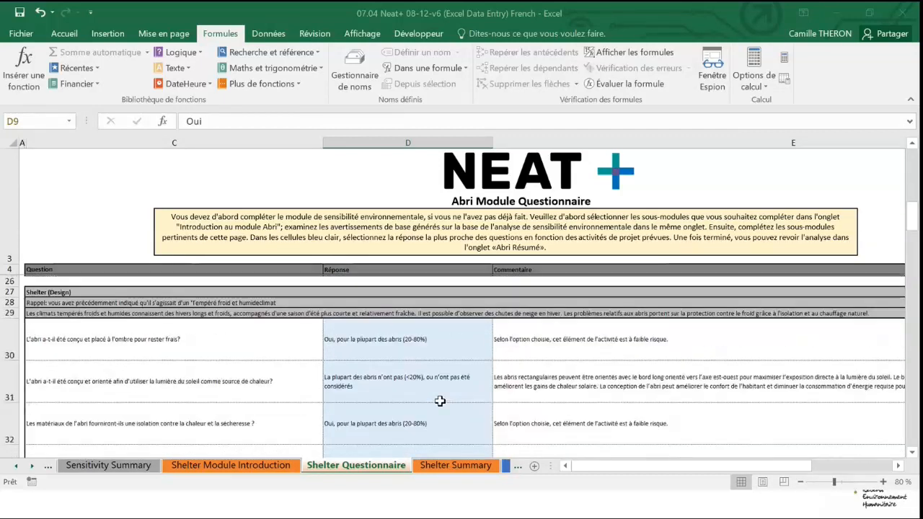
Open the Shelter Summary sheet and review the shelter-related environmental issues with their sectors, down to the Abri (Site) table
click(462, 466)
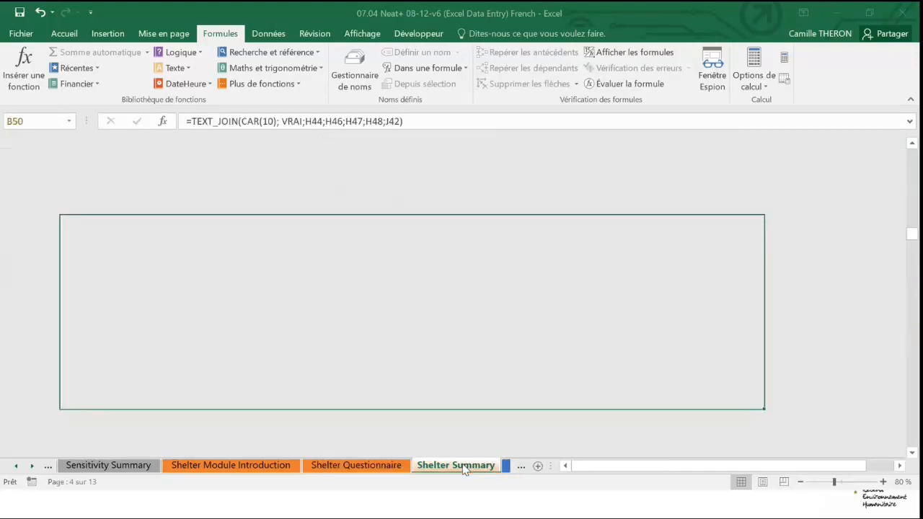
scroll(445, 275, up, 8)
drag(912, 191, 913, 151)
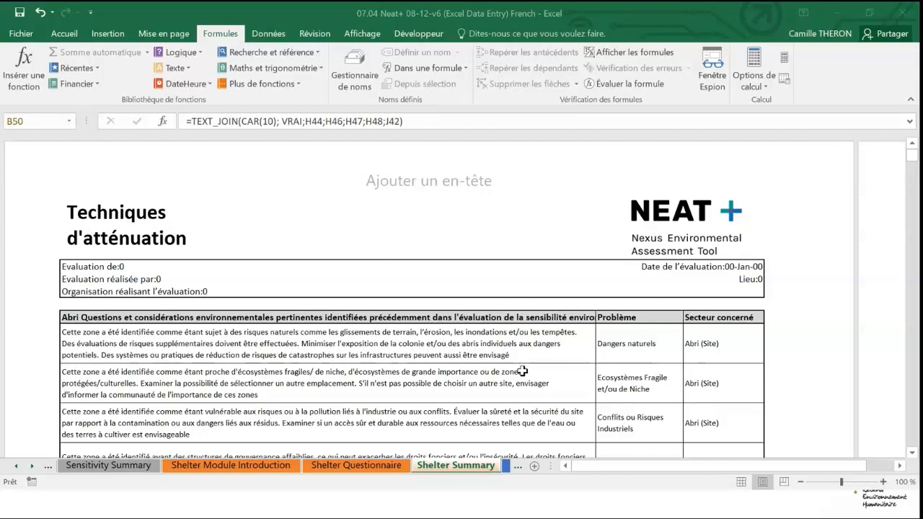
scroll(344, 209, down, 6)
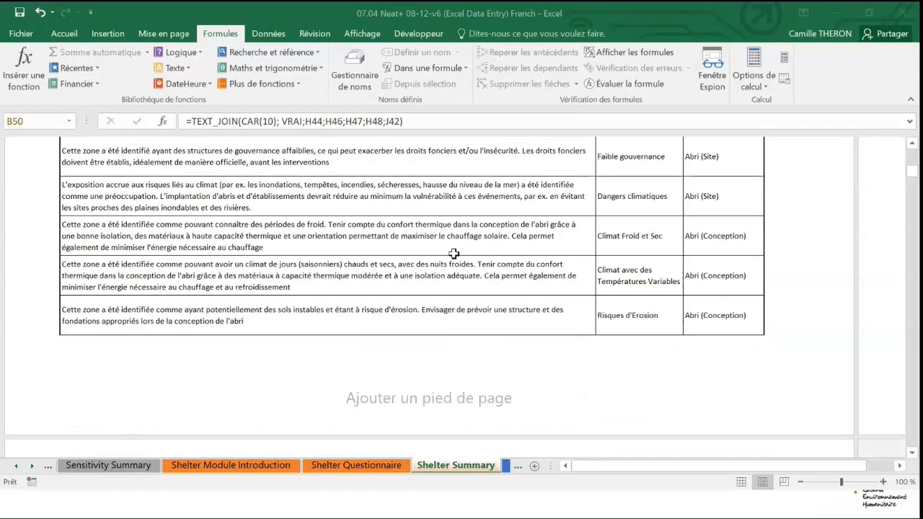
scroll(453, 253, down, 3)
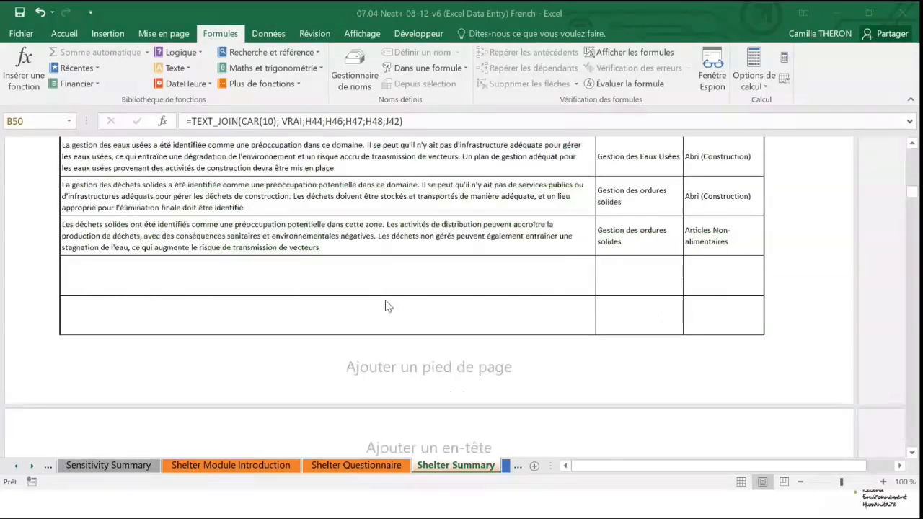
scroll(386, 306, down, 10)
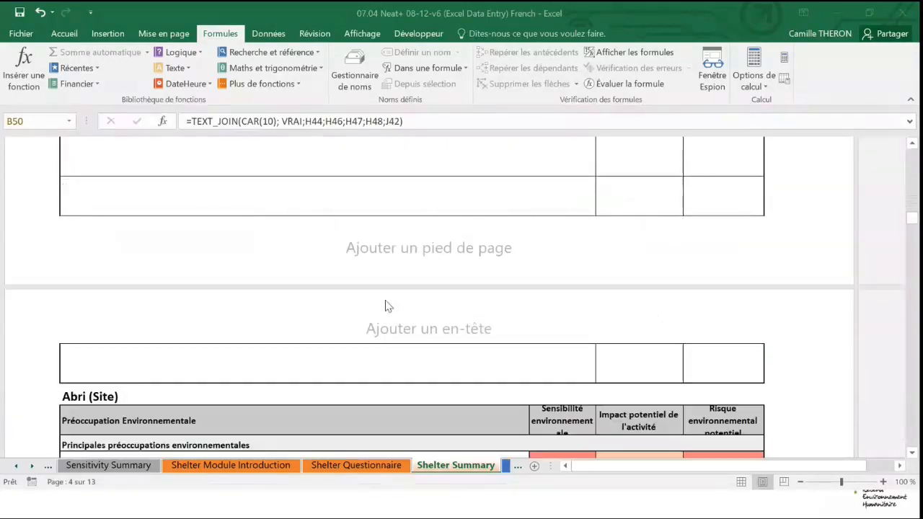
scroll(386, 307, up, 2)
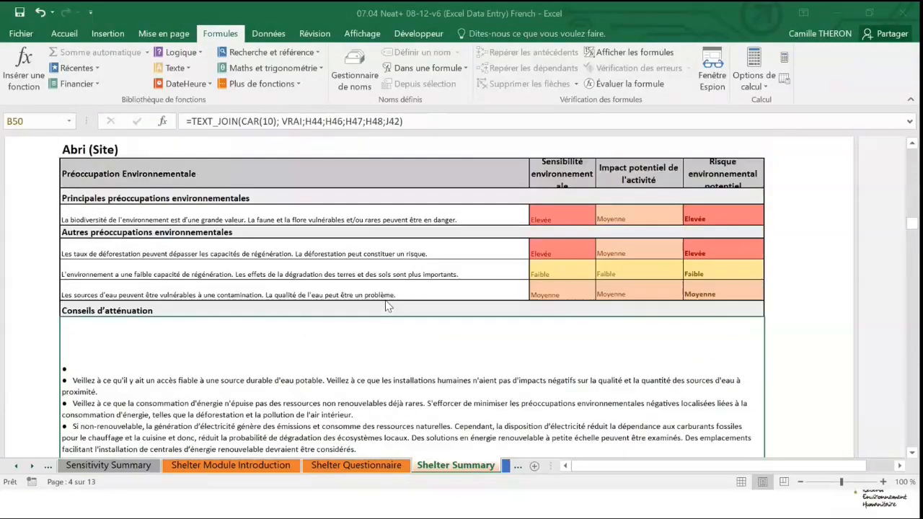
Examine the Abri (Site) section's sensitivity, impact and risk ratings, its mitigation advice and its additional resources
click(104, 149)
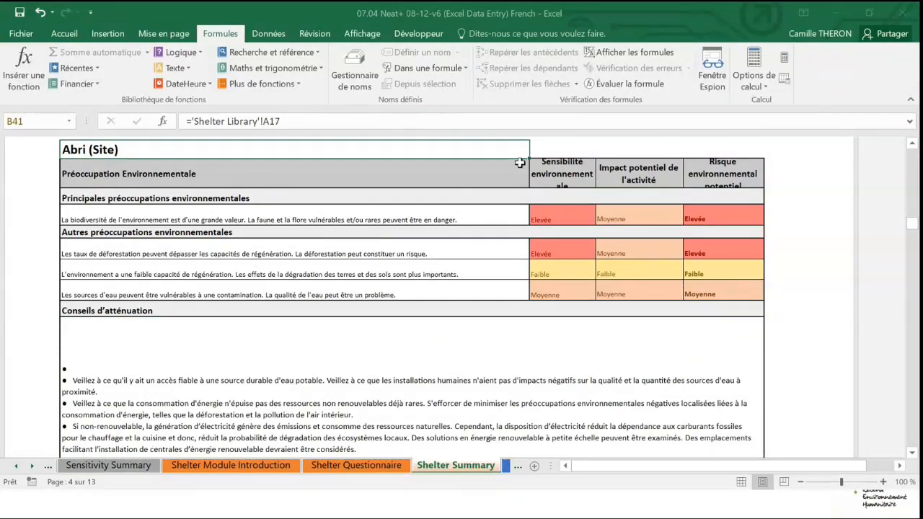
click(574, 166)
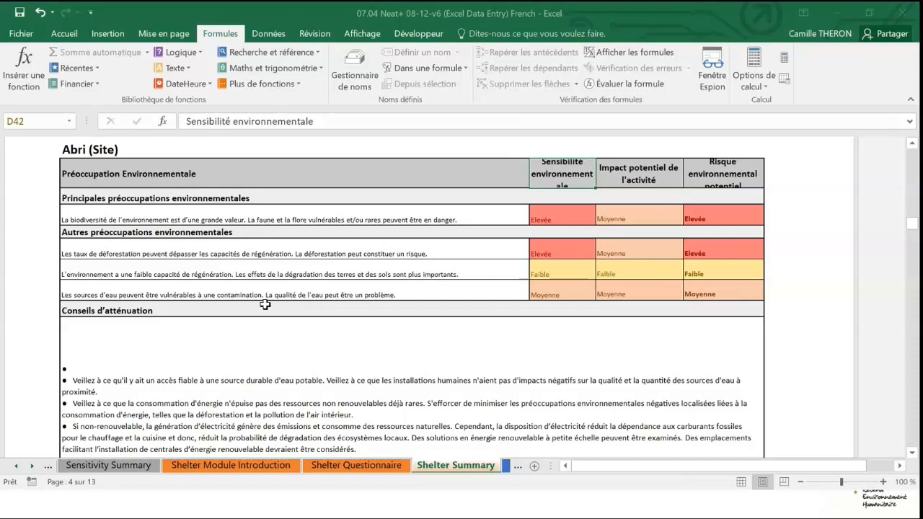
click(348, 340)
scroll(387, 343, down, 1)
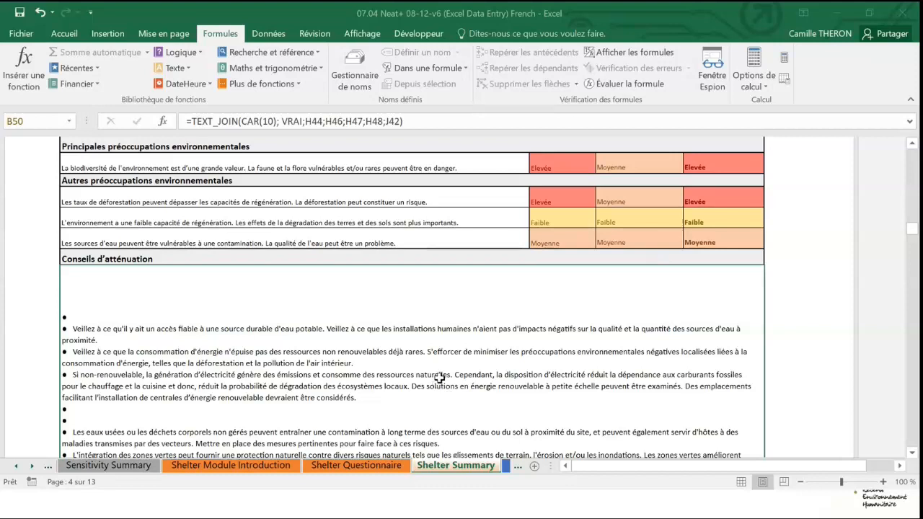
scroll(439, 380, down, 1)
scroll(439, 381, down, 1)
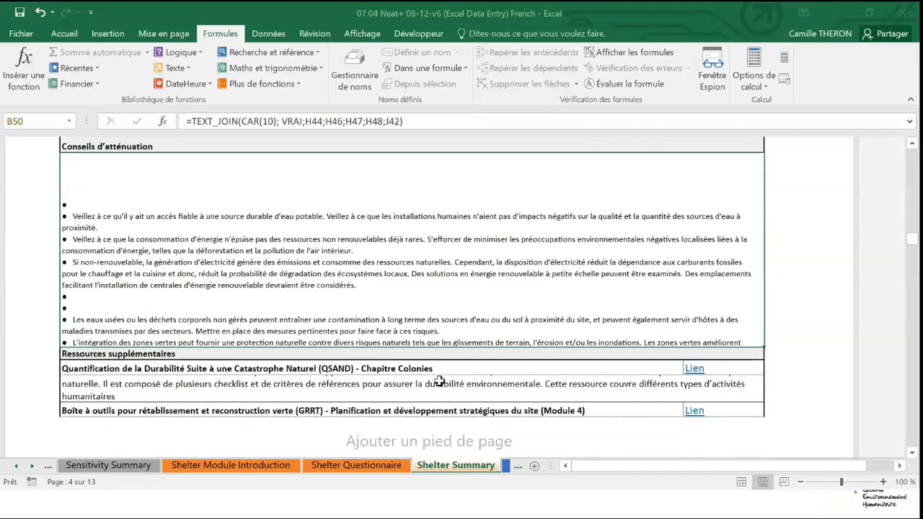
scroll(439, 380, down, 4)
scroll(440, 380, down, 8)
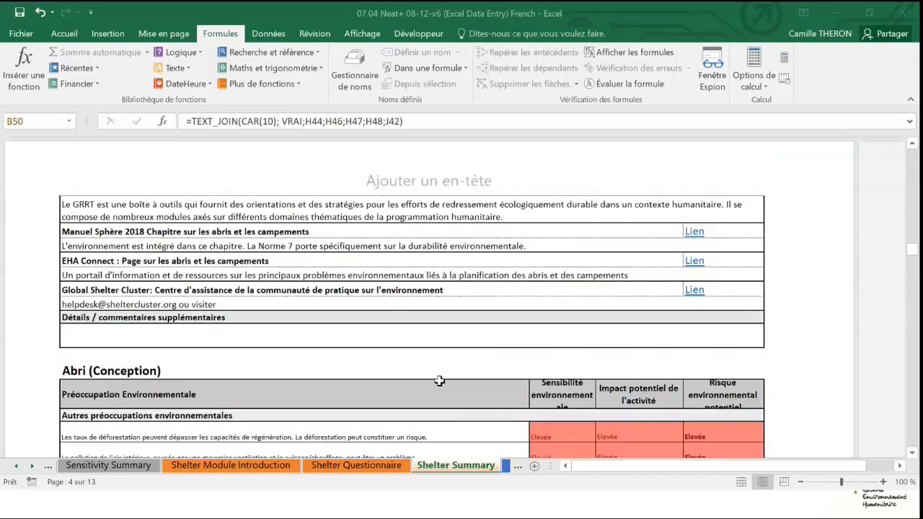
Compare the Abri (Conception) ratings with those of Abri (Site), and select the four potential activity impact ratings for Abri (Conception)
scroll(439, 380, up, 3)
click(114, 203)
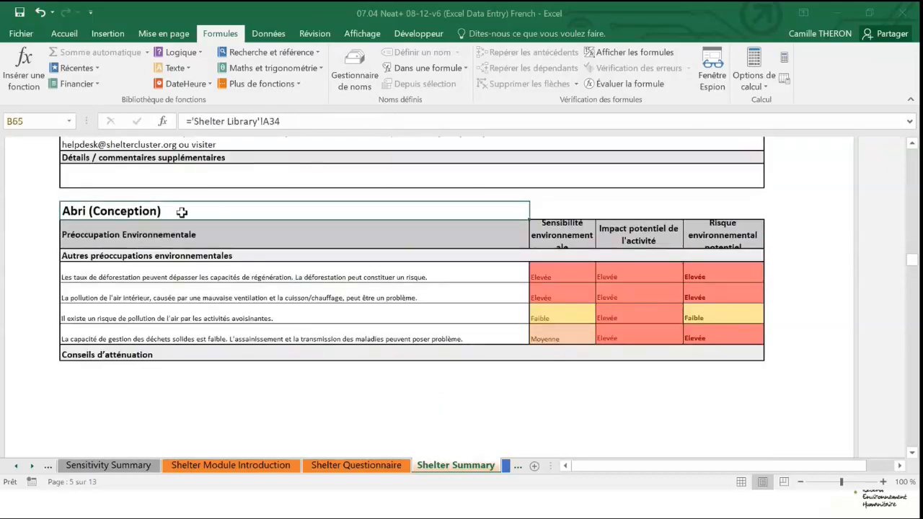
scroll(160, 255, up, 6)
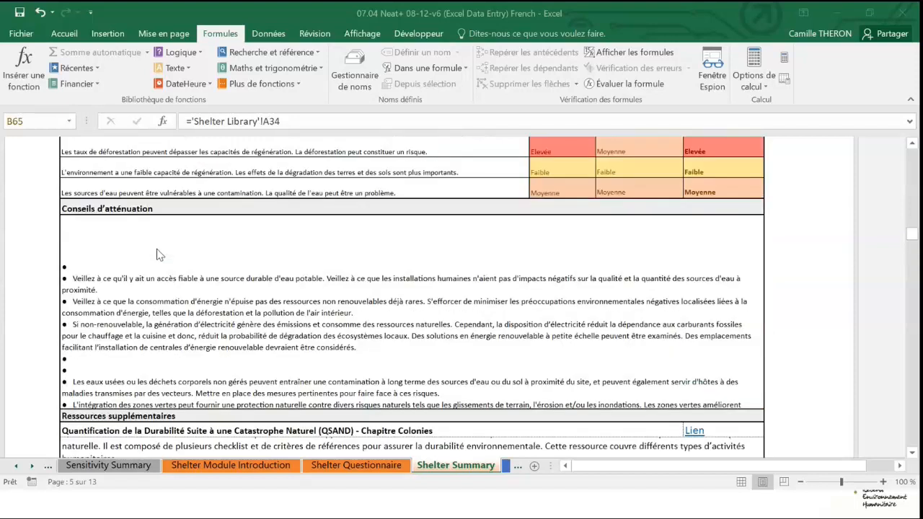
scroll(159, 255, down, 6)
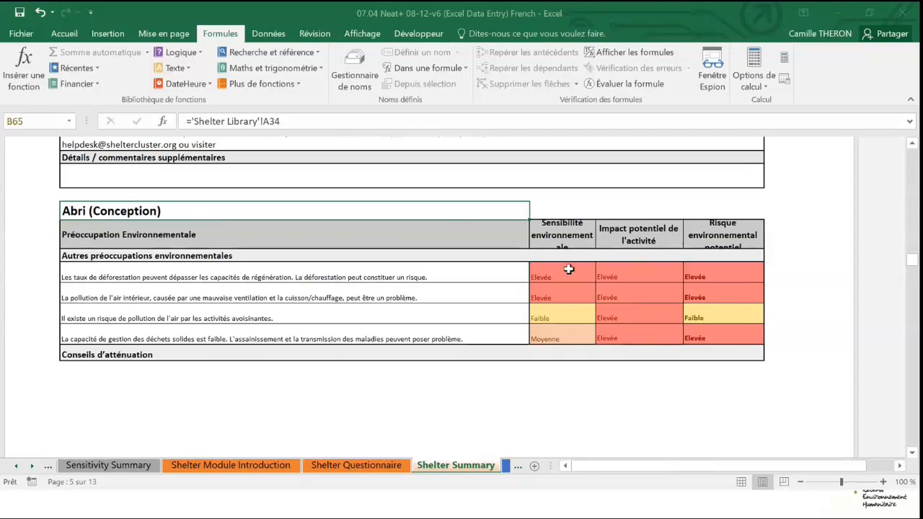
scroll(563, 338, up, 15)
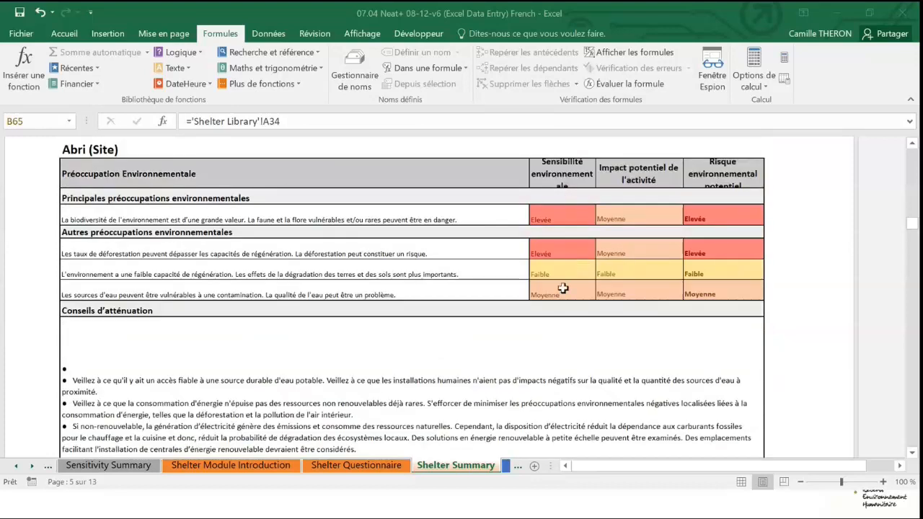
scroll(567, 305, down, 10)
scroll(566, 311, down, 3)
drag(602, 289, 645, 339)
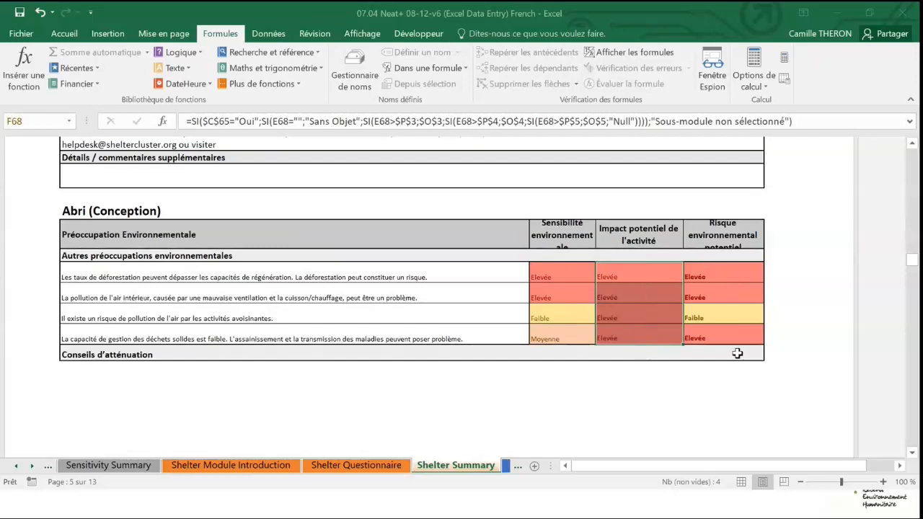
Review the Abri (Conception) risk ratings, mitigation advice and additional resources on the Shelter Summary sheet
scroll(478, 310, down, 1)
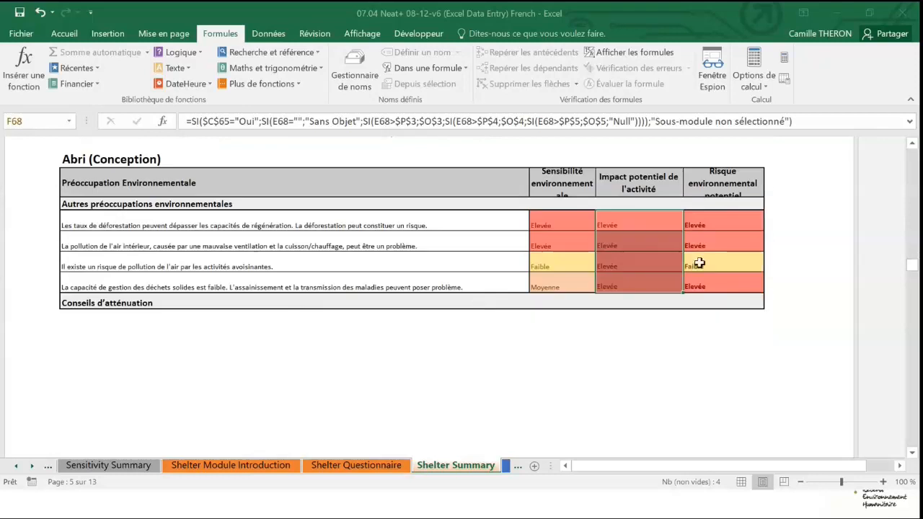
scroll(470, 293, down, 5)
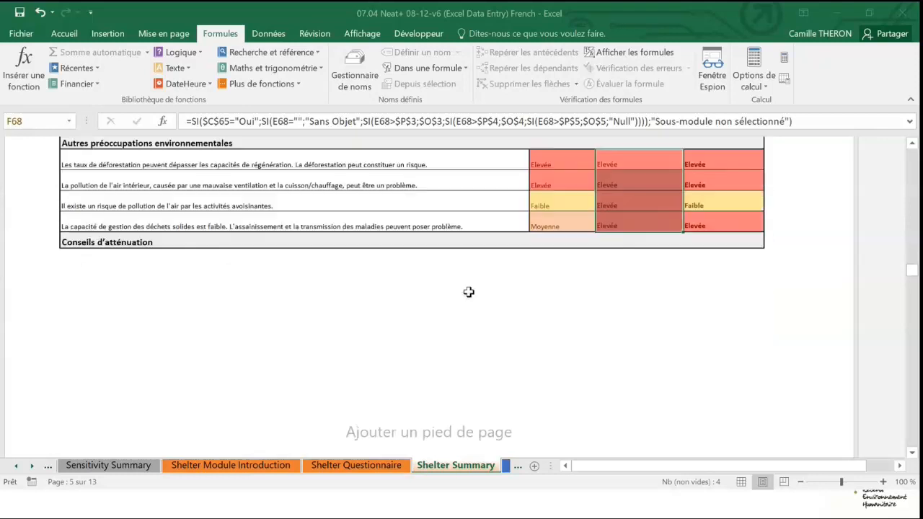
scroll(419, 212, up, 4)
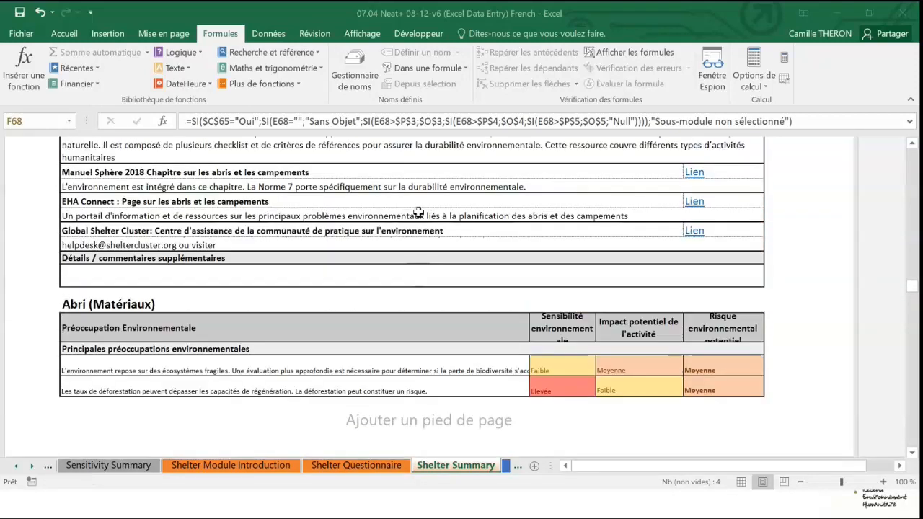
scroll(511, 340, down, 2)
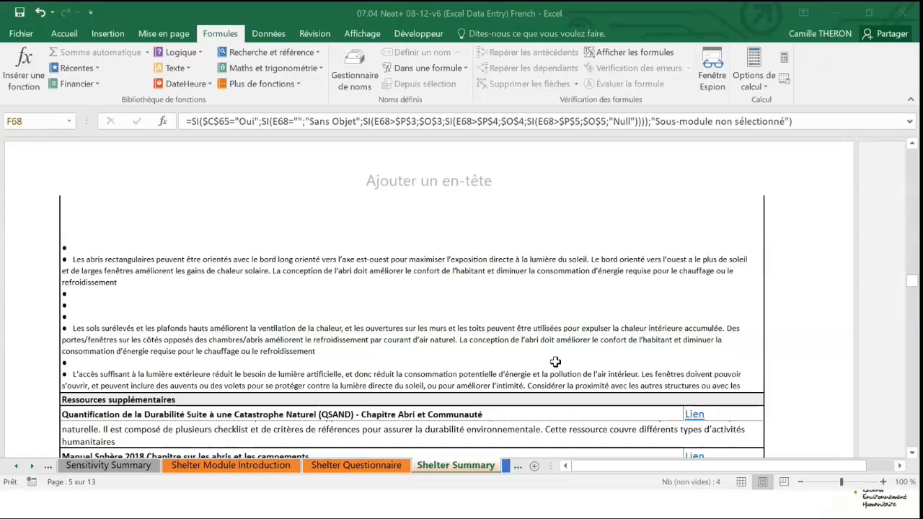
Switch to the PowerPoint slideshow and advance past the "ETAPE 4 : Analyse" slide to the closing thank-you slide
key(alt+Tab)
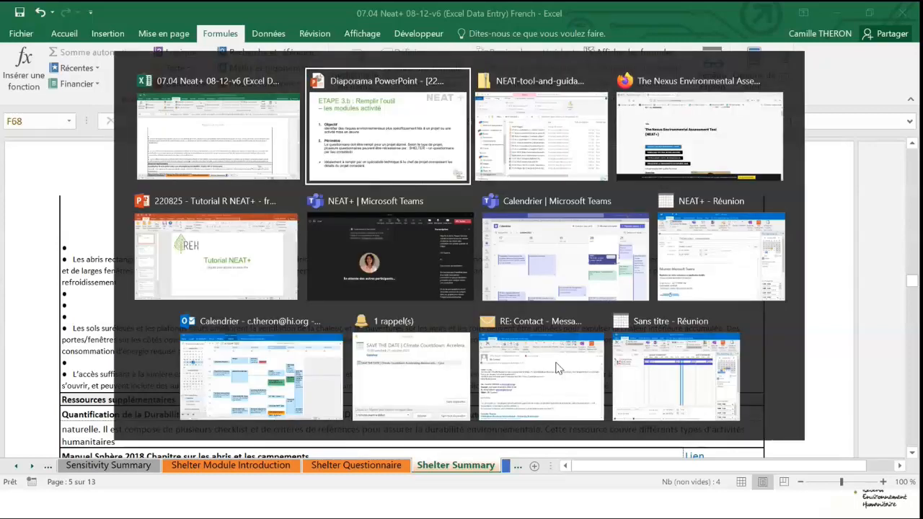
key(Right)
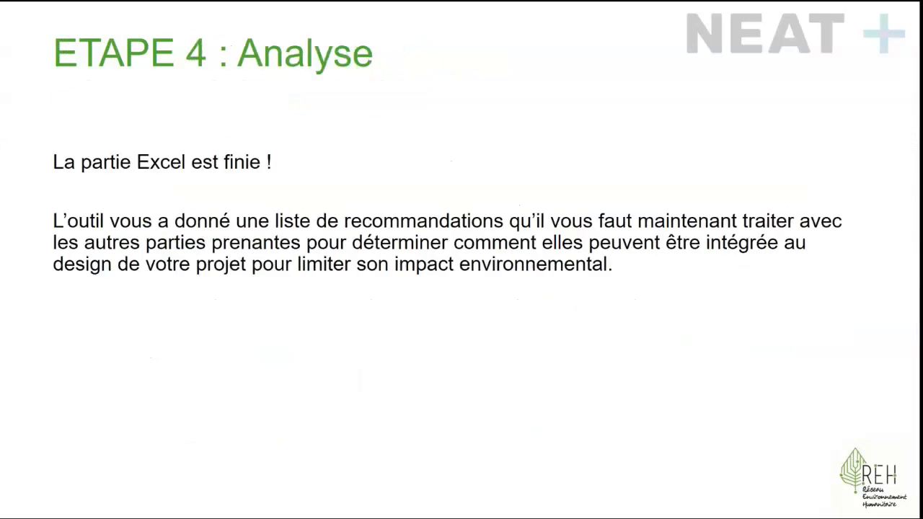
key(Right)
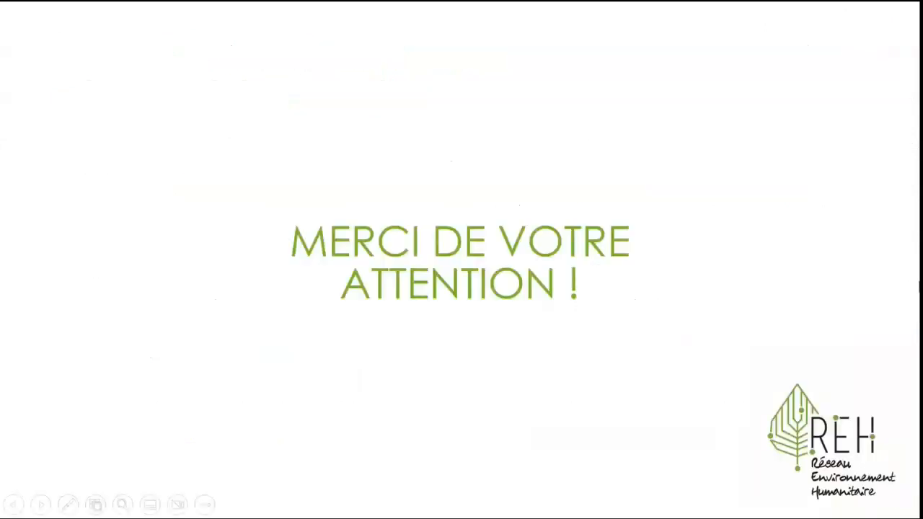